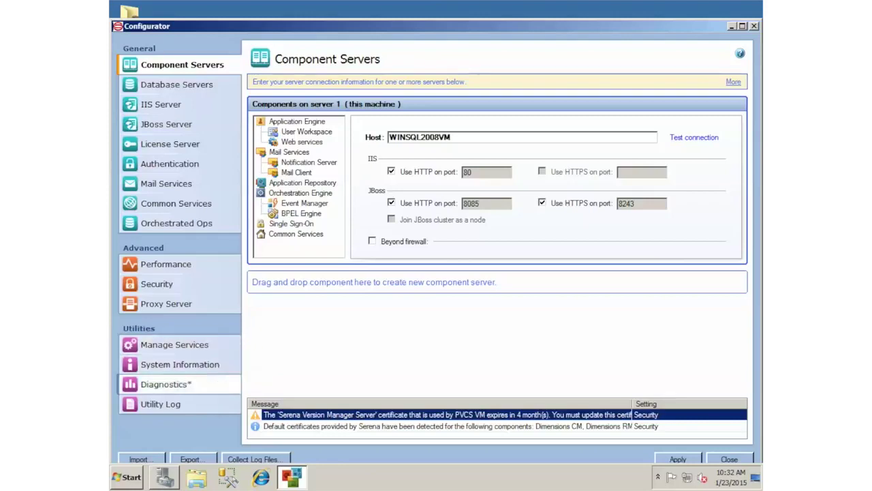
- View the Active Diagnostics settings and check the SBM Active Diagnostics service among the managed services
{"action": "left_click", "coordinate": [166, 384]}
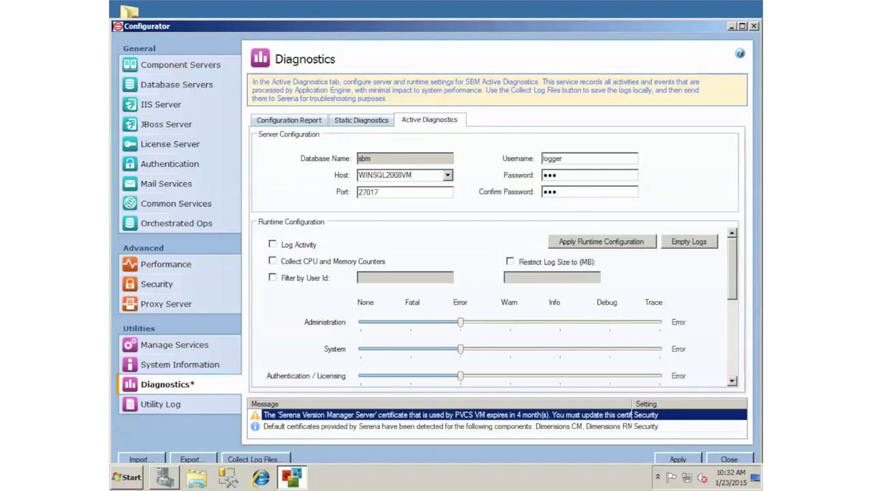
{"action": "left_click", "coordinate": [175, 344]}
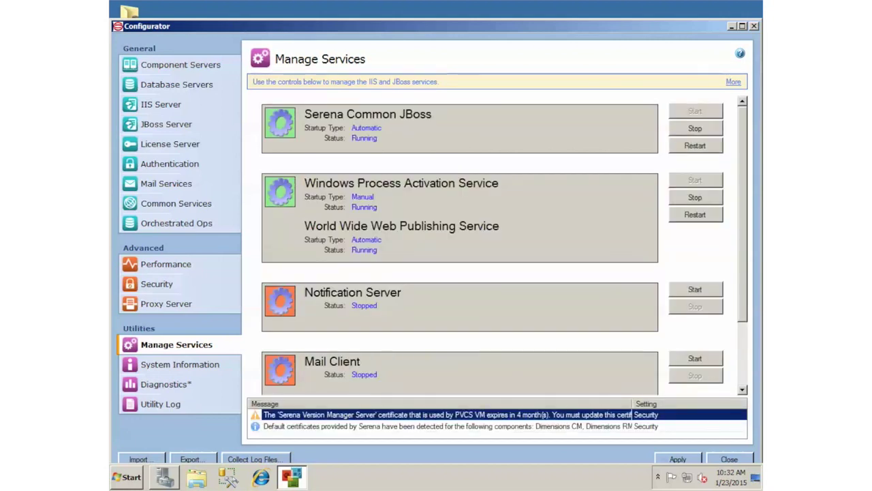
{"action": "scroll", "coordinate": [460, 245], "scroll_direction": "down", "scroll_amount": 3}
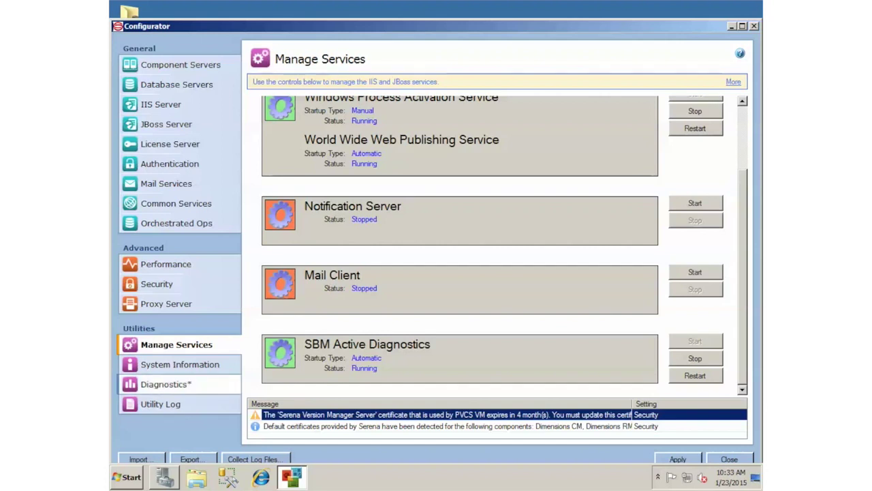
- In the Active Diagnostics runtime configuration, enable Log Activity with CPU and memory counters and restrict the log size to 2000 MB
{"action": "left_click", "coordinate": [166, 383]}
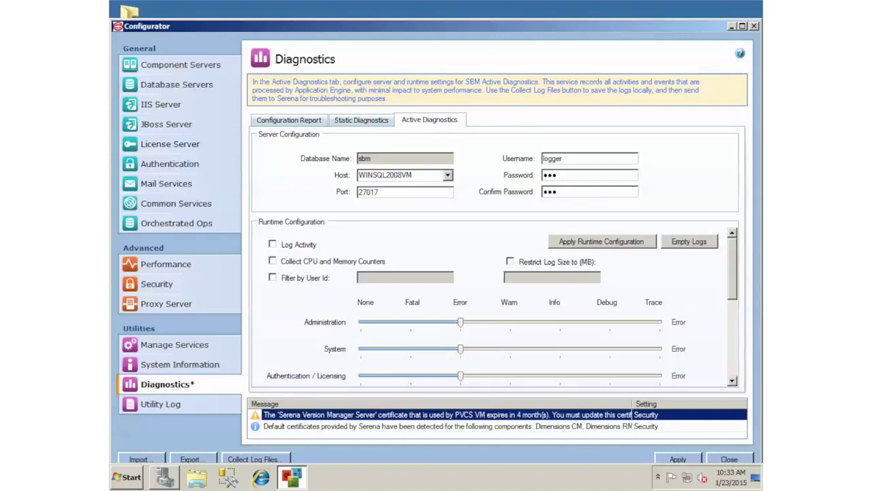
{"action": "left_click", "coordinate": [273, 244]}
{"action": "left_click", "coordinate": [510, 261]}
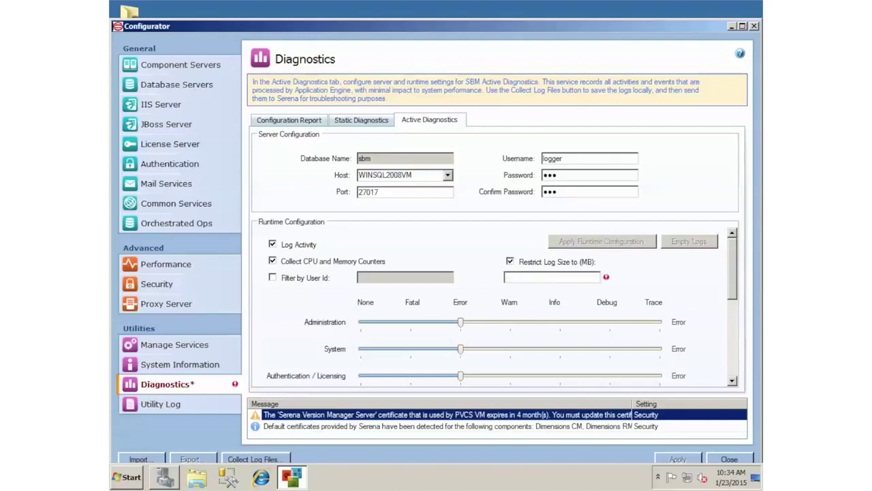
{"action": "left_click", "coordinate": [518, 276]}
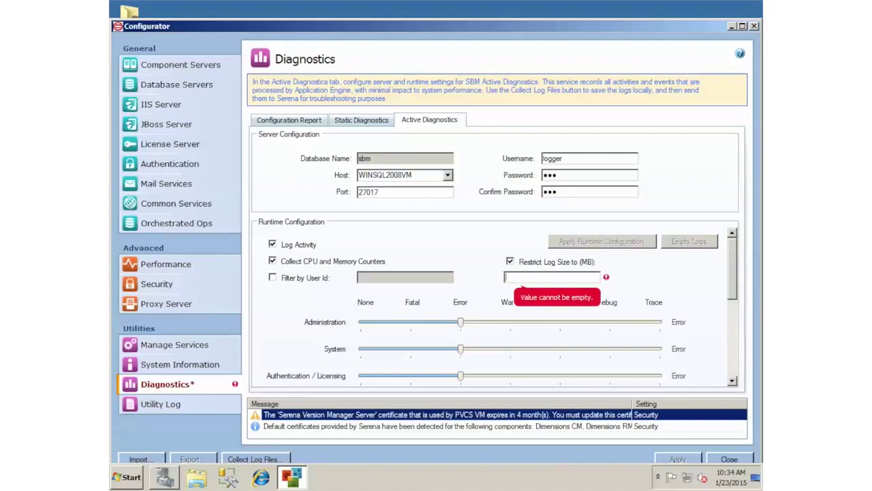
{"action": "type", "text": "10"}
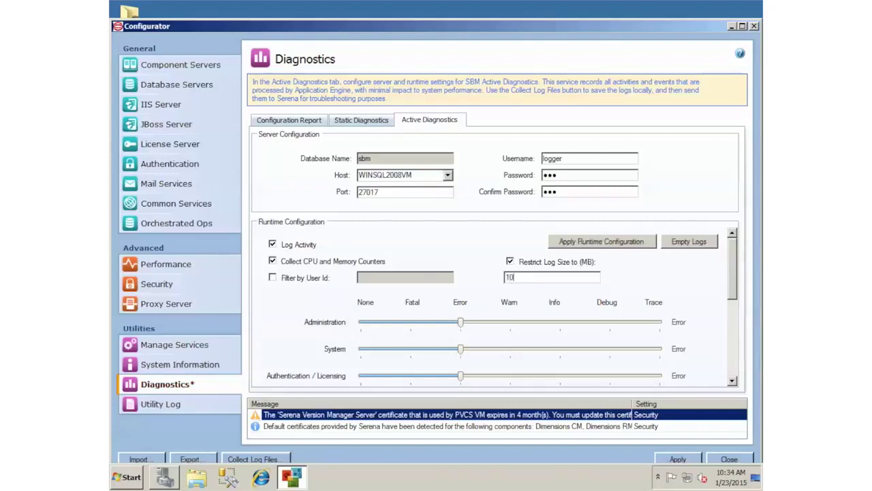
{"action": "type", "text": "00"}
{"action": "key", "text": "shift+Home"}
{"action": "type", "text": "2000"}
- Set the System logging level to Info in the runtime configuration
{"action": "scroll", "coordinate": [450, 328], "scroll_direction": "down", "scroll_amount": 1}
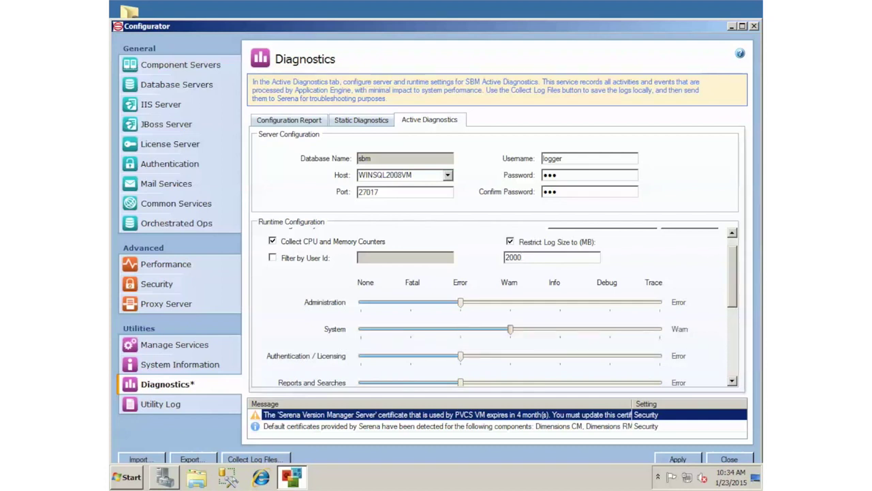
{"action": "left_click_drag", "start_coordinate": [460, 328], "coordinate": [560, 329]}
{"action": "scroll", "coordinate": [502, 306], "scroll_direction": "up", "scroll_amount": 1}
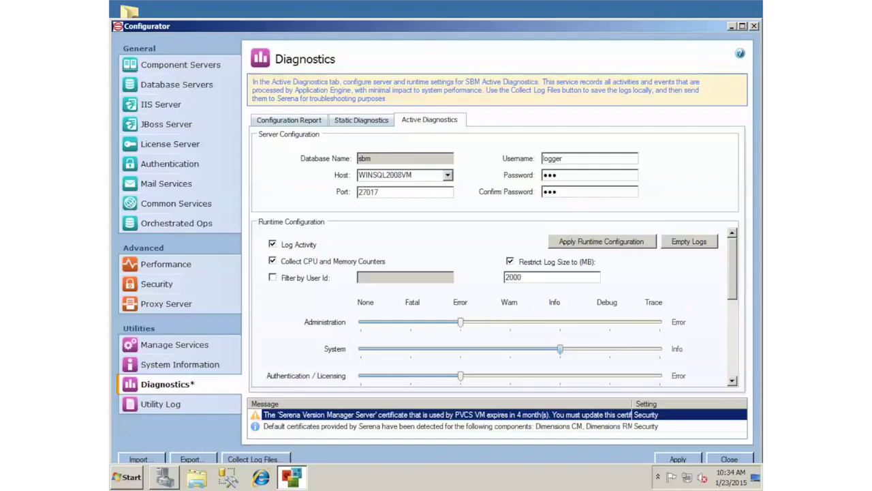
- Apply the runtime configuration, accepting that the log data in the database is emptied
{"action": "left_click", "coordinate": [602, 241]}
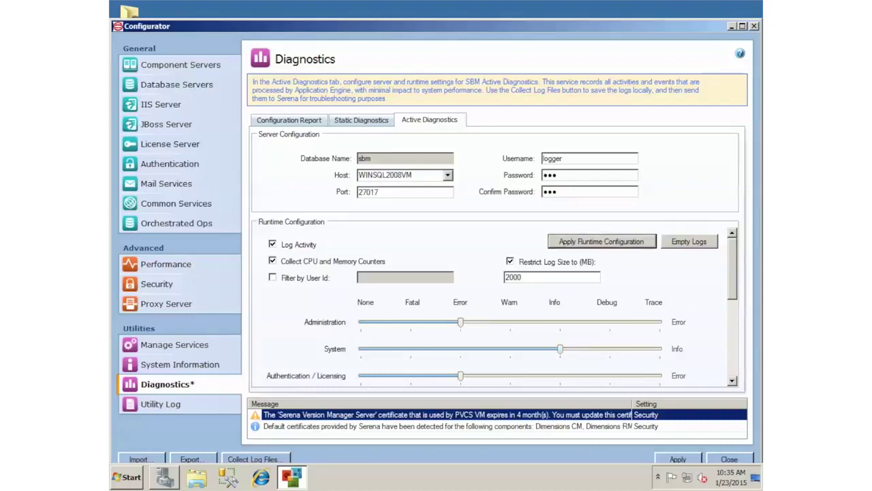
{"action": "left_click", "coordinate": [689, 241]}
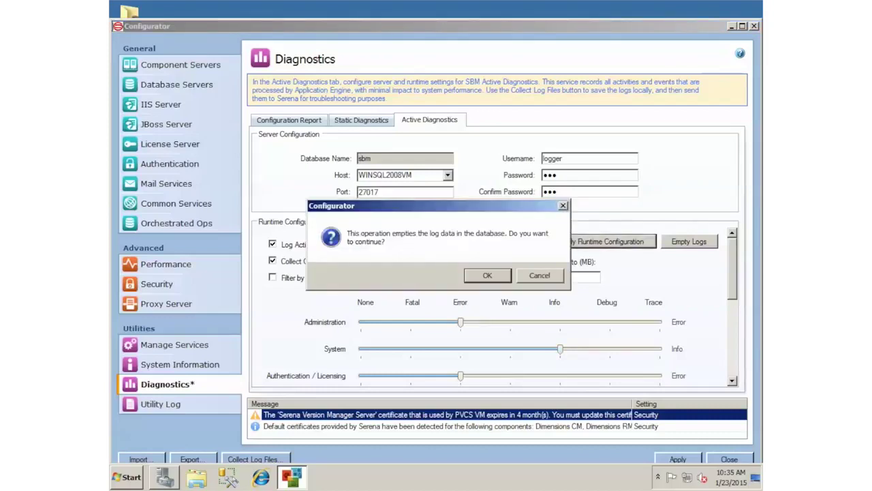
{"action": "left_click", "coordinate": [487, 275]}
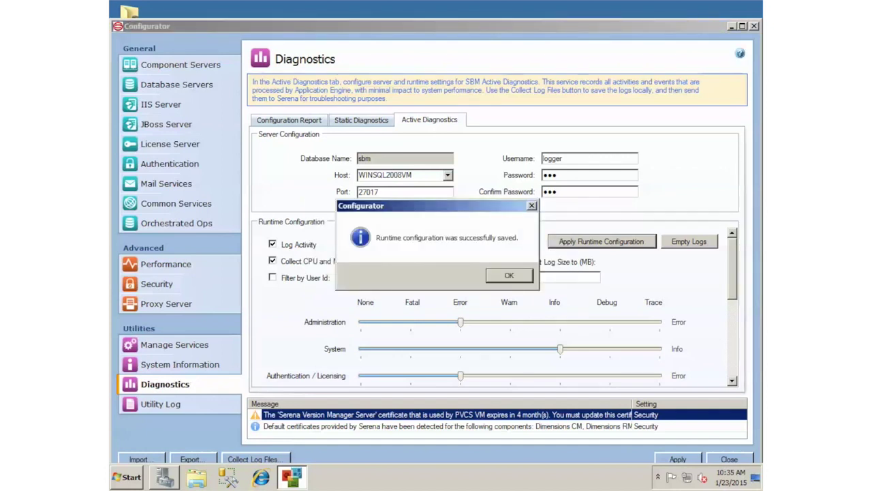
{"action": "key", "text": "Return"}
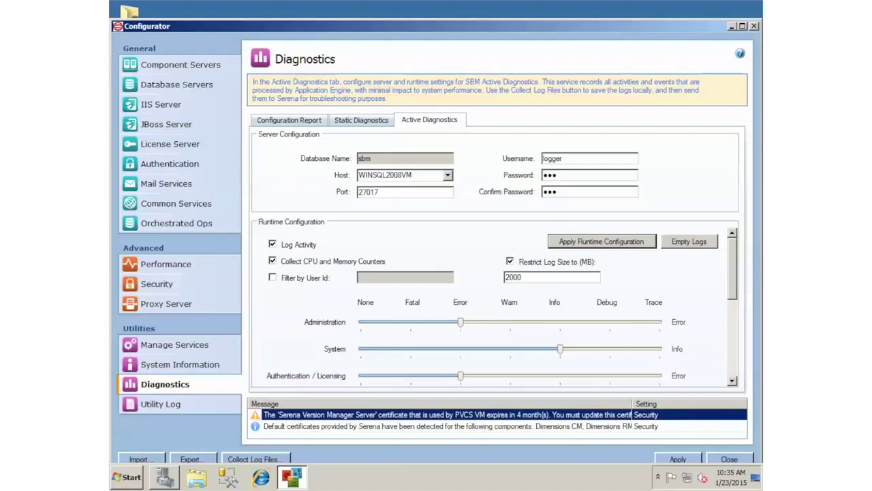
- Review the managed services list, including the status of SBM Active Diagnostics
{"action": "left_click", "coordinate": [174, 344]}
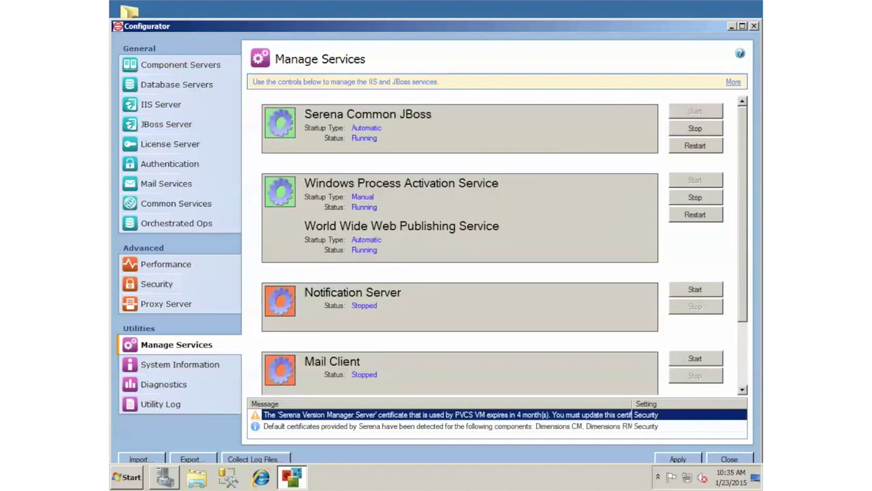
{"action": "scroll", "coordinate": [460, 245], "scroll_direction": "down", "scroll_amount": 2}
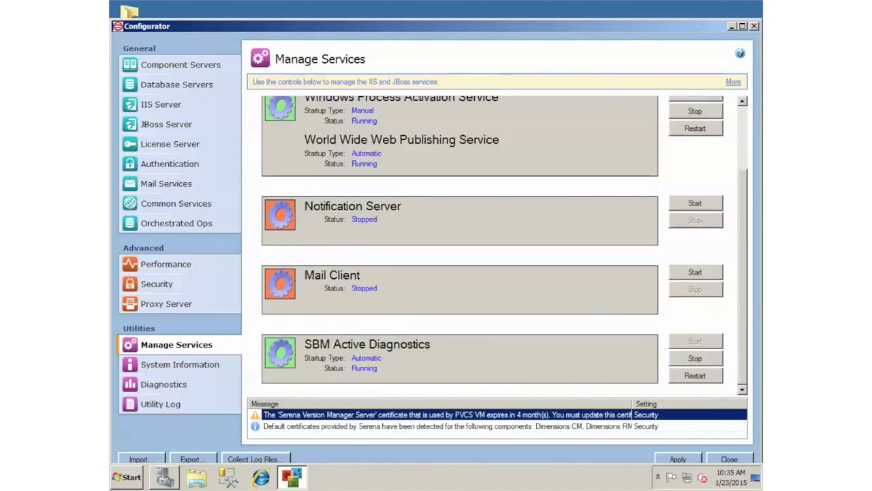
{"action": "scroll", "coordinate": [460, 245], "scroll_direction": "up", "scroll_amount": 2}
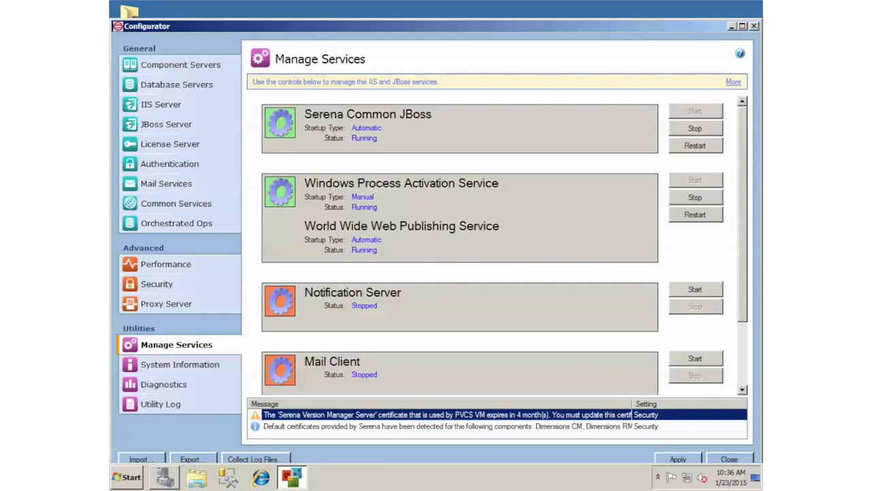
- Switch to Windows Task Manager, view performance, sort the processes by name in descending order, examine both w3wp.exe entries, and close it
{"action": "right_click", "coordinate": [448, 475]}
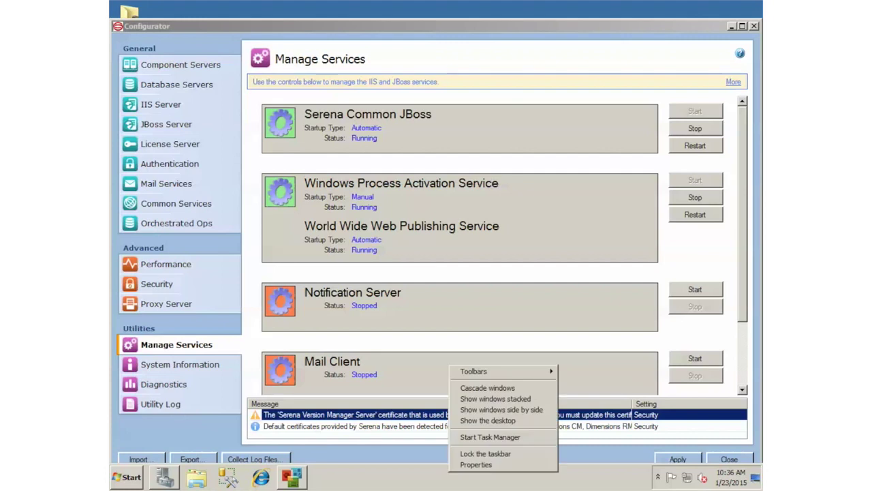
{"action": "left_click", "coordinate": [490, 438]}
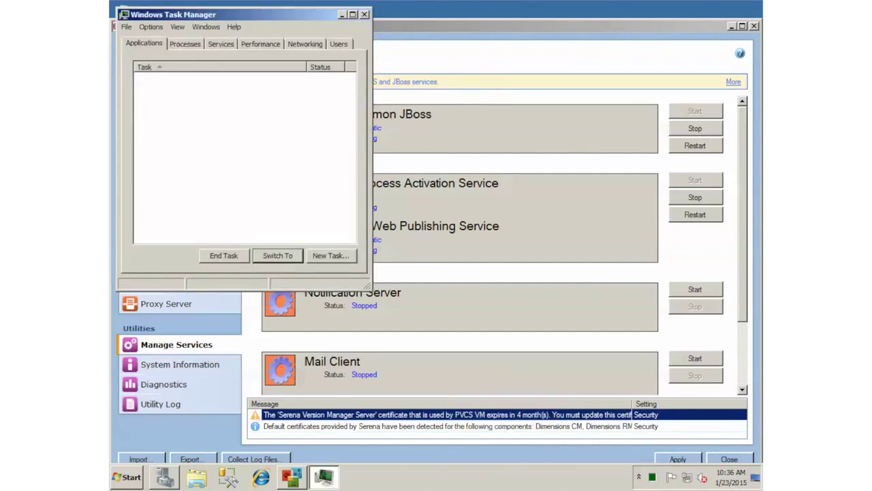
{"action": "left_click", "coordinate": [261, 44]}
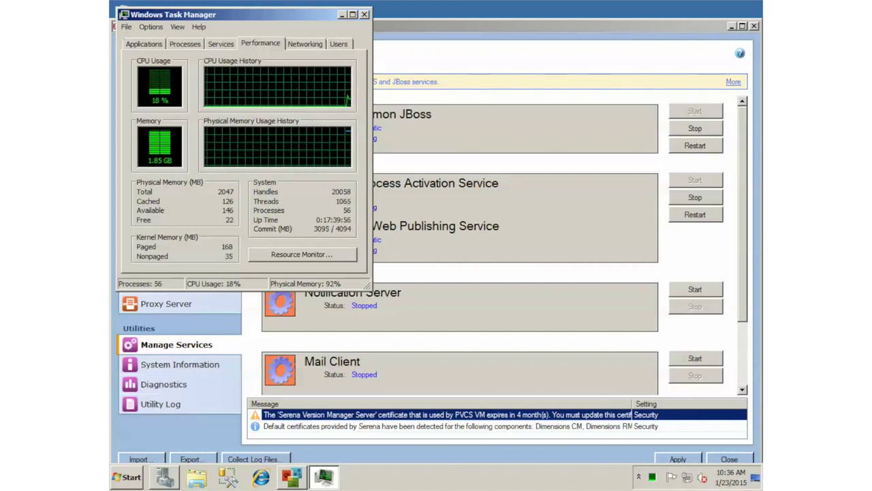
{"action": "left_click", "coordinate": [185, 44]}
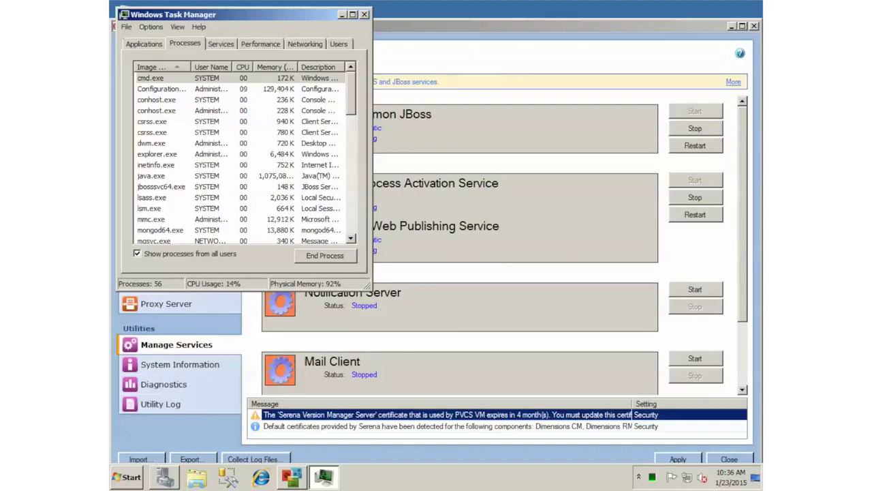
{"action": "left_click", "coordinate": [151, 67]}
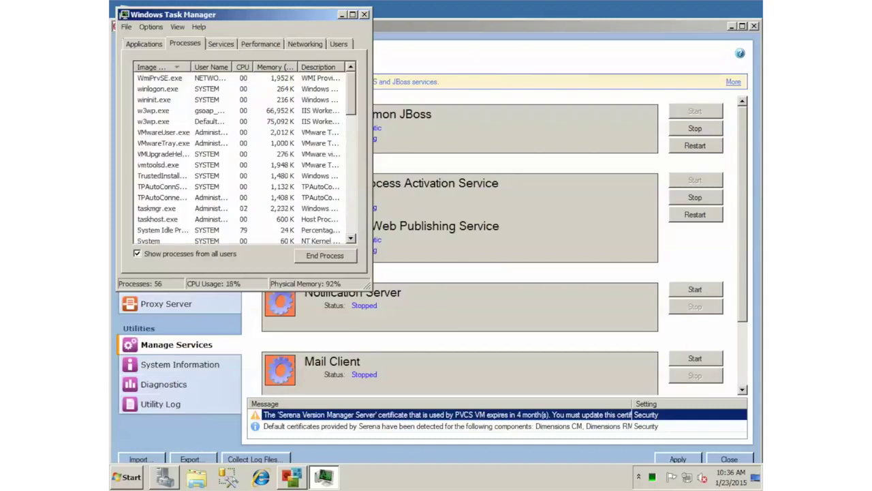
{"action": "left_click", "coordinate": [152, 111]}
{"action": "left_click", "coordinate": [152, 121]}
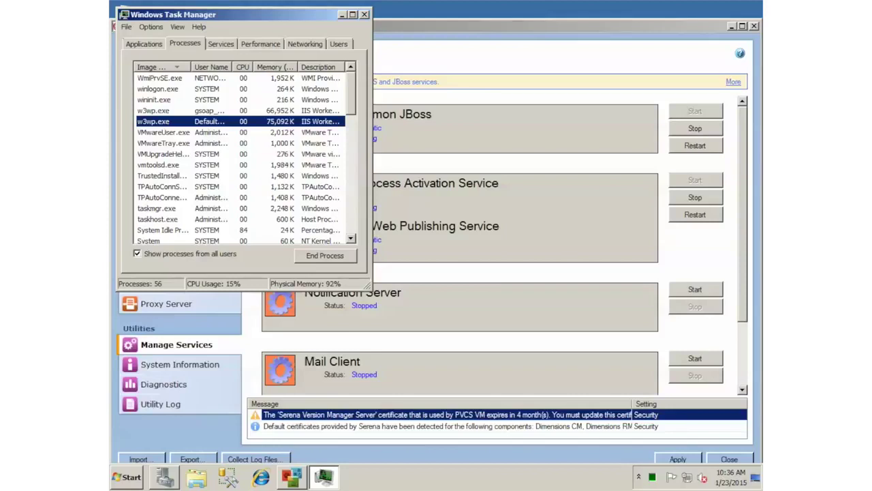
{"action": "left_click", "coordinate": [154, 110]}
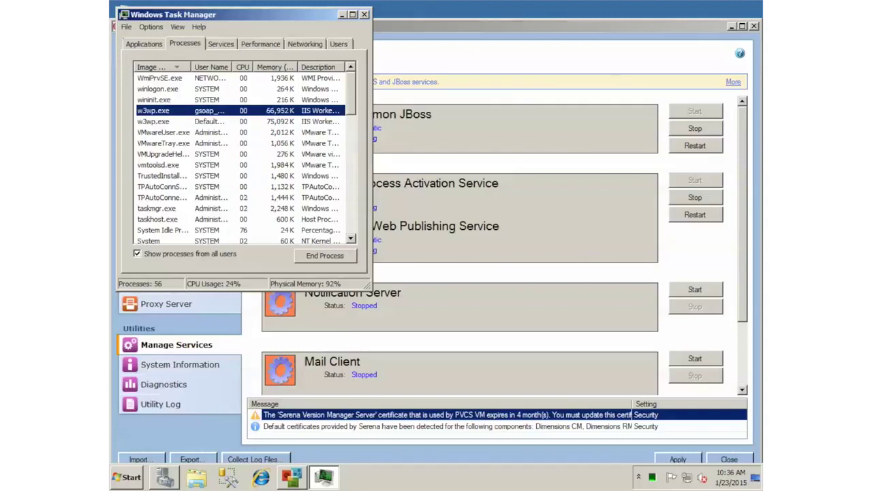
{"action": "key", "text": "alt+F4"}
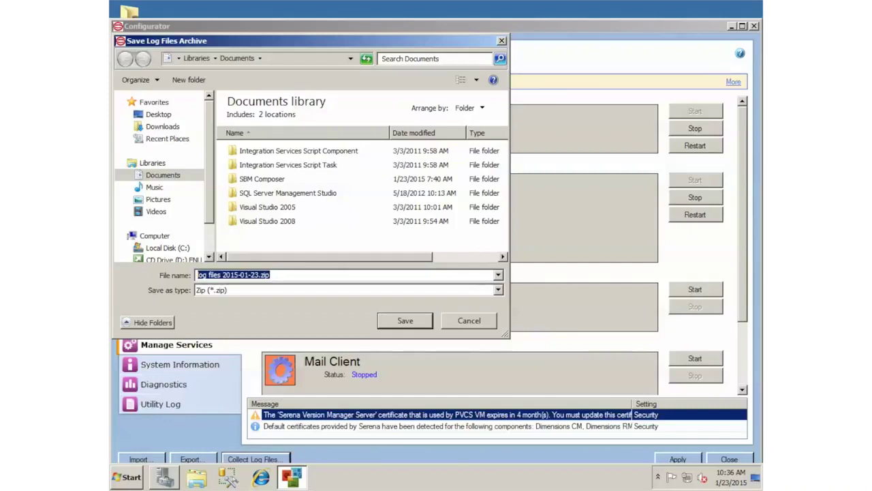
- Save the collected log files archive to the Desktop as "log files 2015-01-23.zip" and dismiss the completion message
{"action": "left_click", "coordinate": [158, 113]}
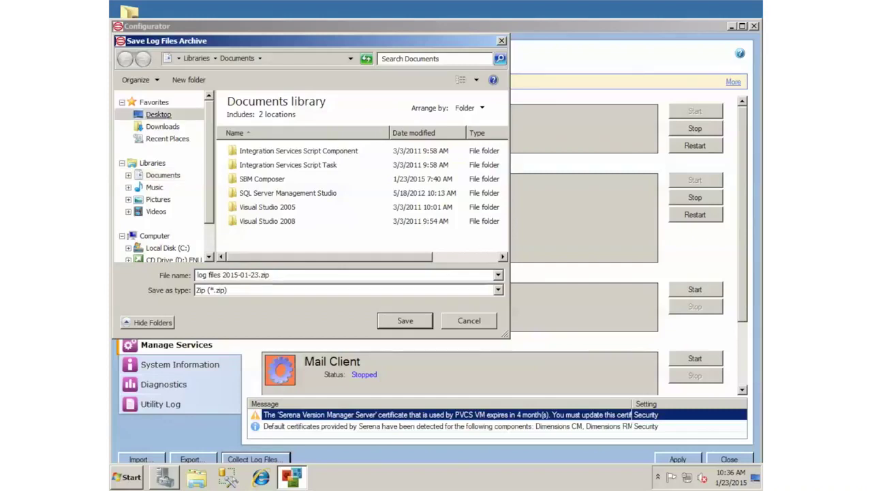
{"action": "left_click", "coordinate": [405, 320]}
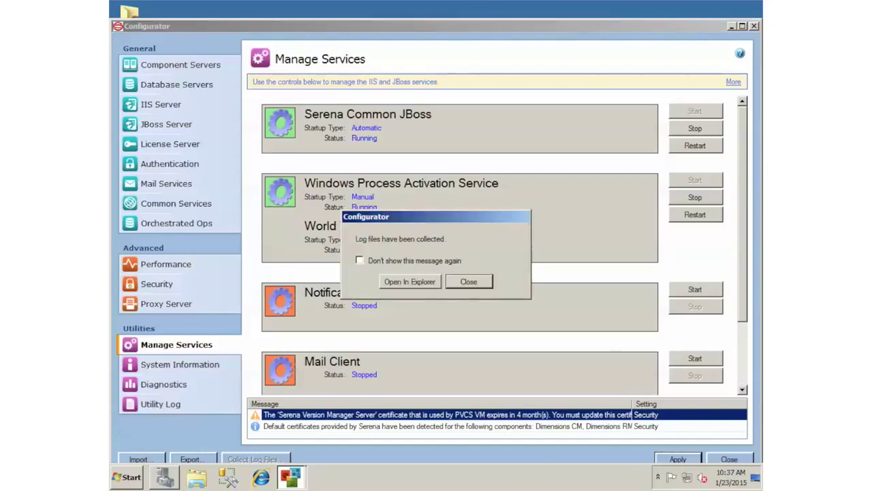
{"action": "key", "text": "Return"}
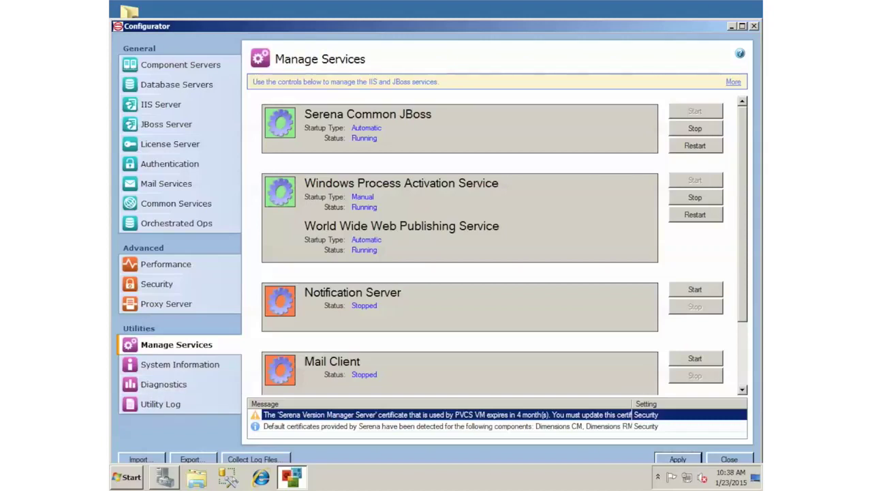
- Check the SBM Active Diagnostics entry at the end of the managed services list
{"action": "scroll", "coordinate": [460, 245], "scroll_direction": "down", "scroll_amount": 1}
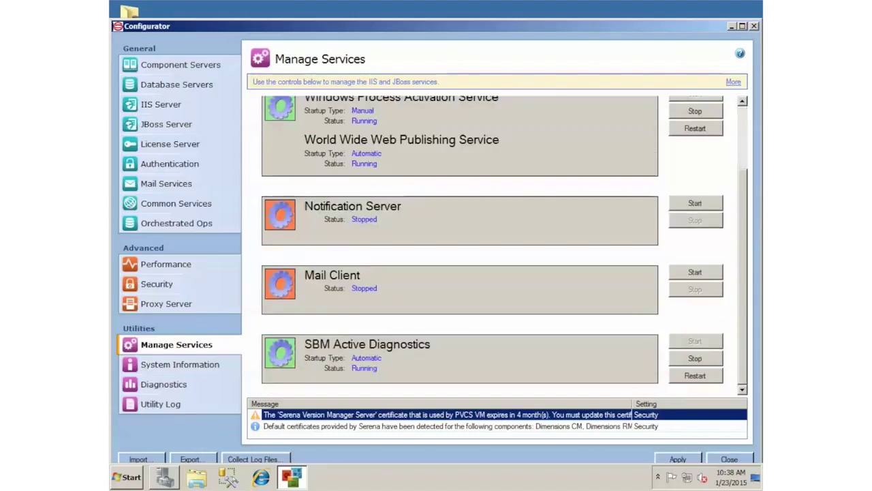